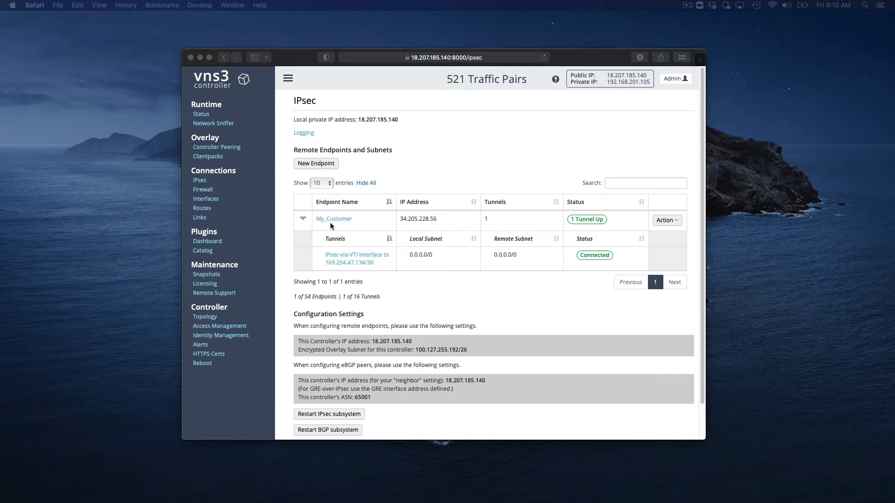
Examine the status and parameters of the My_Customer endpoint's IPsec-via-VTI tunnel, including its remote endpoint and tunnel interface
{"action": "left_click", "coordinate": [352, 258]}
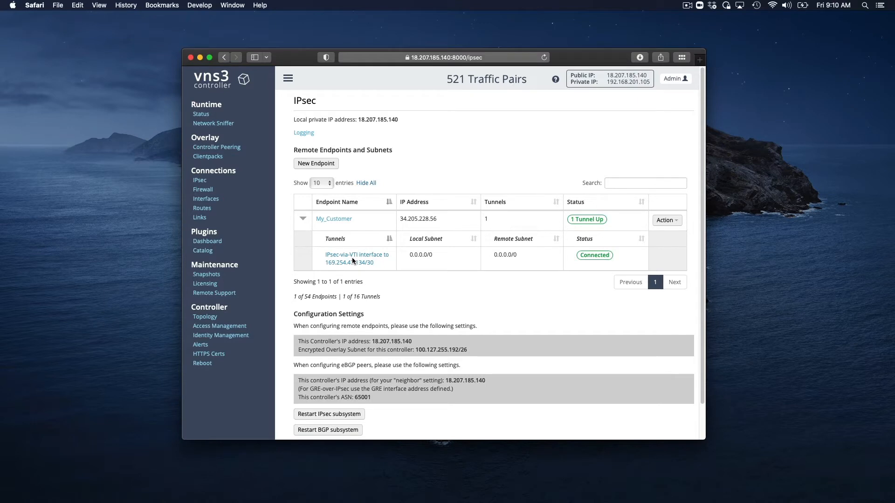
{"action": "left_click", "coordinate": [351, 257]}
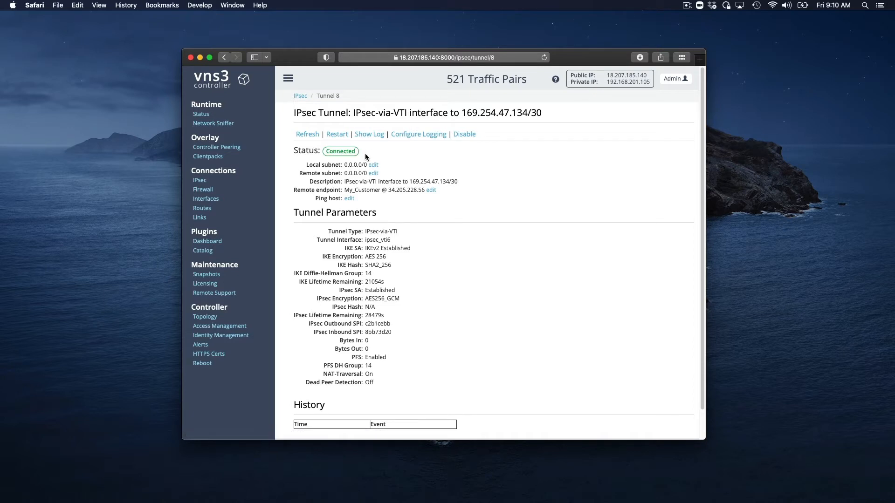
{"action": "left_click", "coordinate": [306, 136]}
{"action": "left_click_drag", "start_coordinate": [388, 191], "coordinate": [424, 194]}
{"action": "left_click", "coordinate": [432, 224]}
{"action": "double_click", "coordinate": [380, 240]}
Review the system and virtual interfaces, and examine the My_Customer remote endpoint's configuration
{"action": "left_click", "coordinate": [214, 204]}
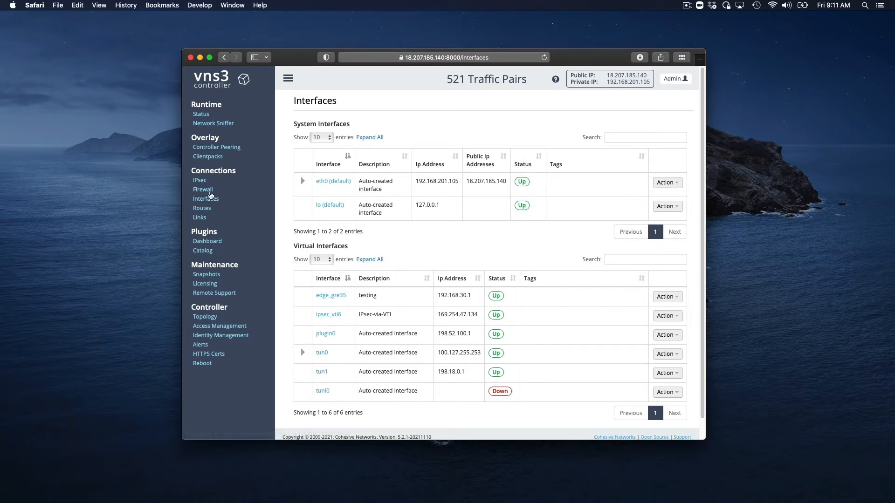
{"action": "left_click", "coordinate": [200, 182]}
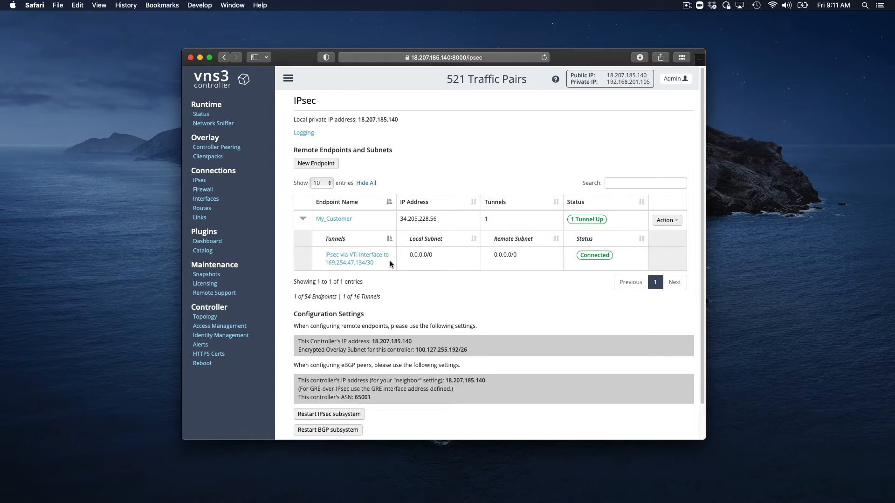
{"action": "left_click", "coordinate": [340, 219]}
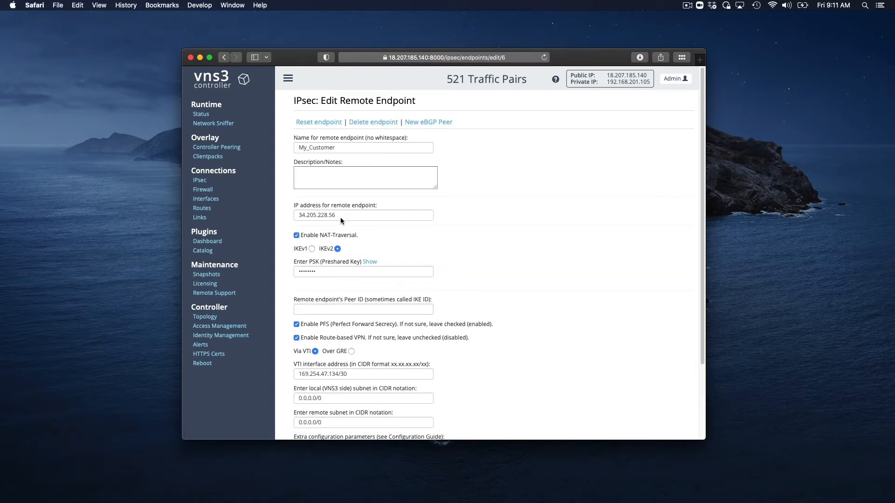
{"action": "scroll", "coordinate": [351, 310], "scroll_direction": "down", "scroll_amount": 2}
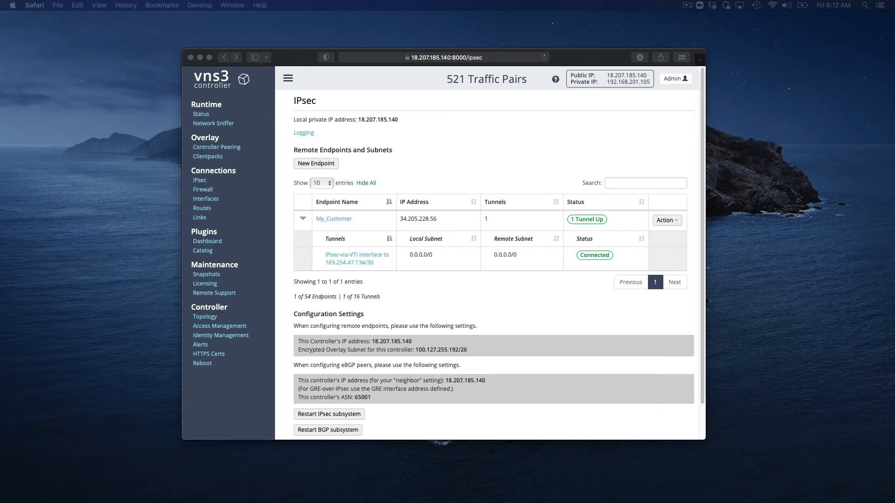
Save FORWARD_CUST firewall rules accepting traffic both ways between 172.31.0.10/32 and 192.168.201.10/32, and view the active firewall in the OS view
{"action": "left_click", "coordinate": [203, 192]}
{"action": "left_click", "coordinate": [203, 193]}
{"action": "left_click", "coordinate": [325, 188]}
{"action": "type", "text": "FORWARD_CUST -s 172.31.0.10/32 -d 192.168.201.10/32 -j ACCEPT FORWARD_CUST -s 192.168.201.10/32 -d 172.31.0.10/32 -j ACCEPT"}
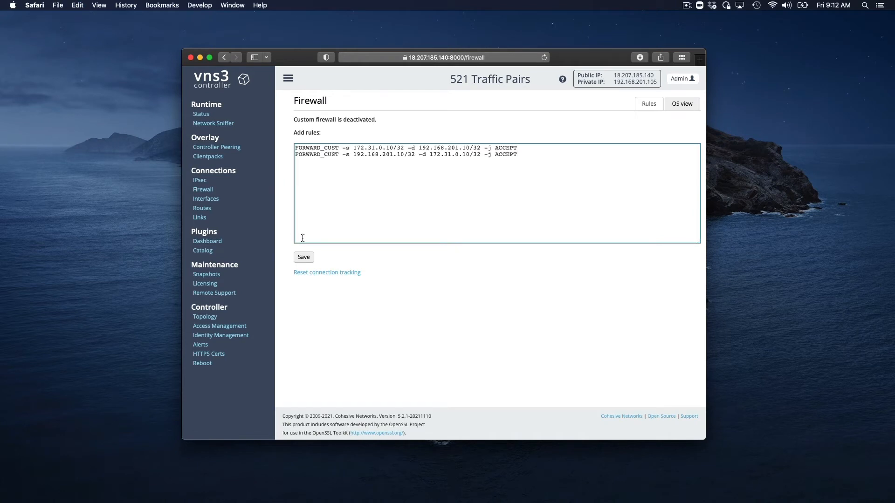
{"action": "left_click", "coordinate": [303, 257]}
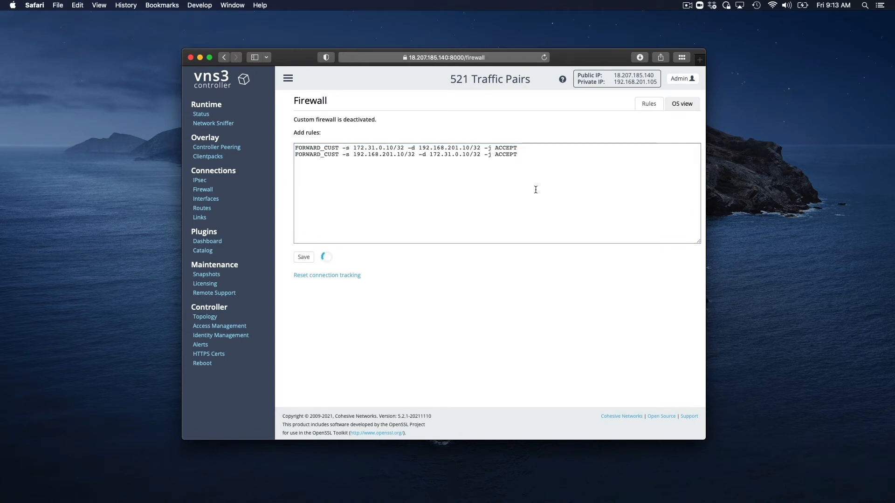
{"action": "left_click", "coordinate": [682, 104]}
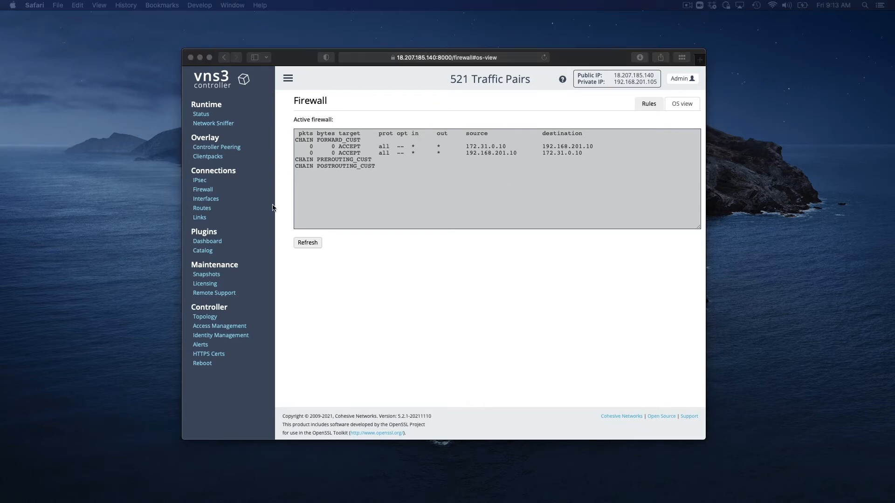
Add a route for 172.31.0.10/32 of type Route-based VPN tunnel through My_Customer
{"action": "left_click", "coordinate": [201, 211]}
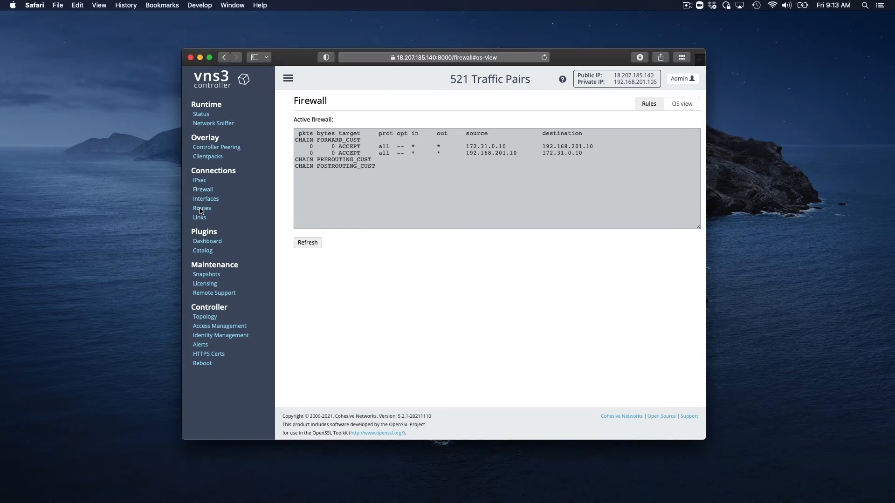
{"action": "left_click", "coordinate": [201, 210]}
{"action": "left_click", "coordinate": [313, 153]}
{"action": "type", "text": "172.31.0.10/32"}
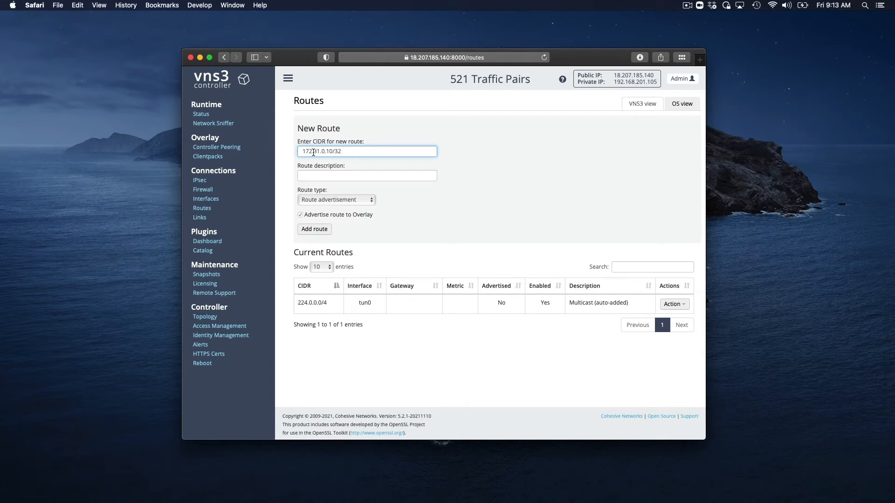
{"action": "left_click", "coordinate": [335, 201]}
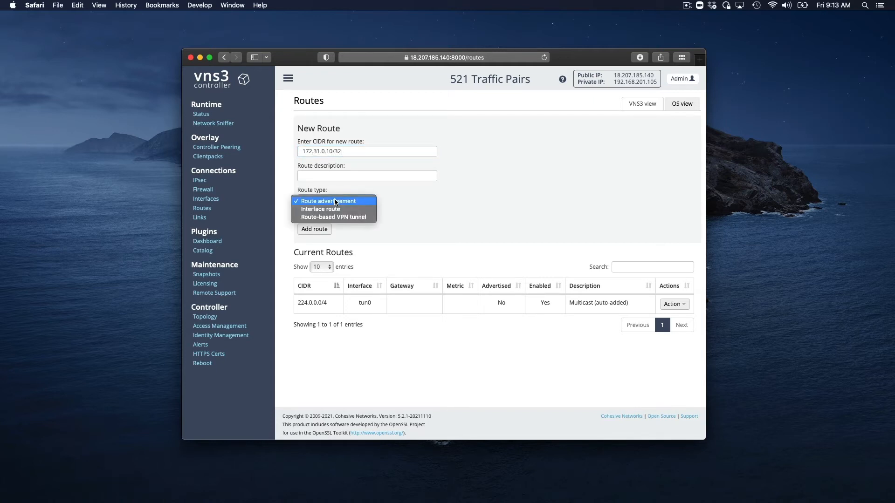
{"action": "left_click", "coordinate": [360, 218]}
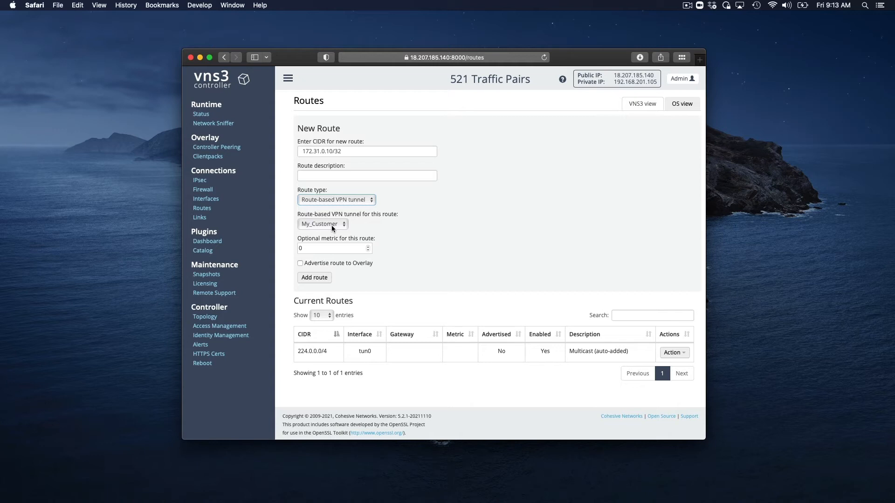
{"action": "left_click", "coordinate": [317, 277]}
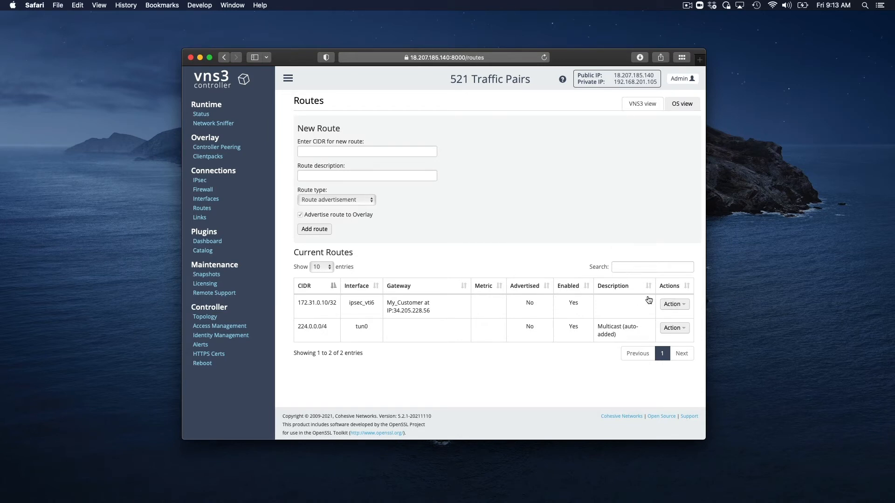
Delete the manually added 172.31.0.10/32 route, and clear and save the custom firewall rules
{"action": "left_click", "coordinate": [671, 305]}
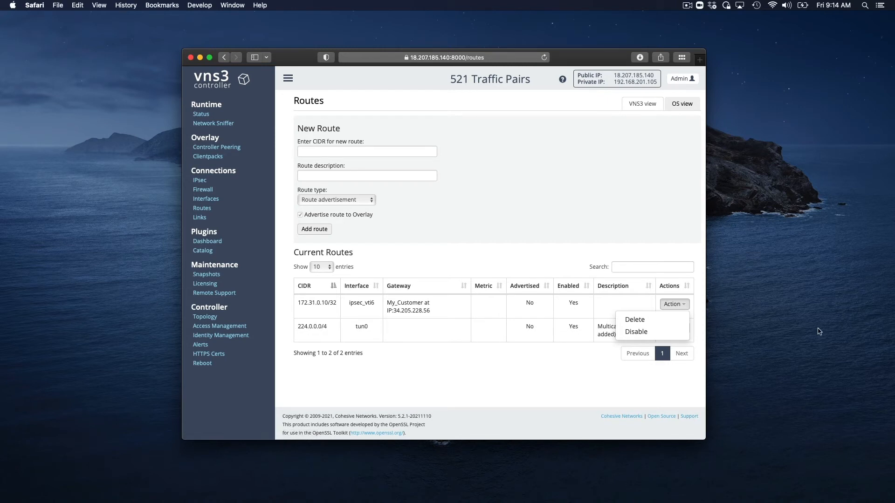
{"action": "left_click", "coordinate": [639, 321]}
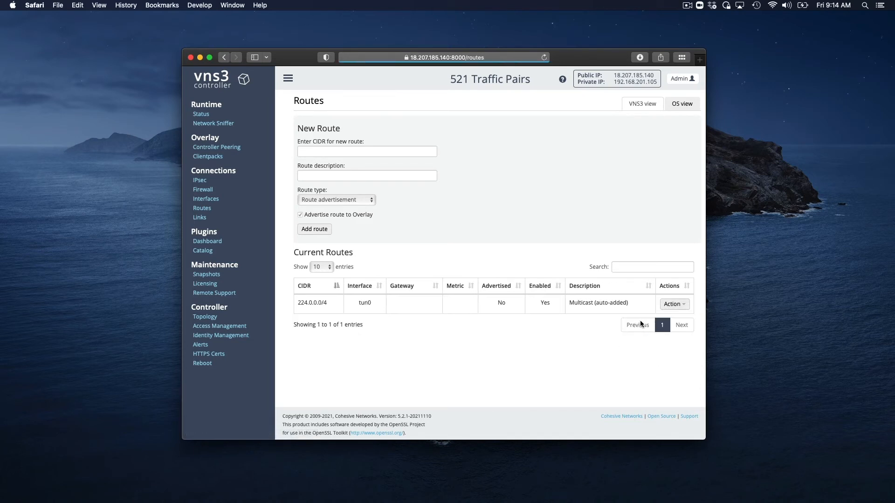
{"action": "left_click", "coordinate": [202, 190]}
{"action": "triple_click", "coordinate": [304, 142]}
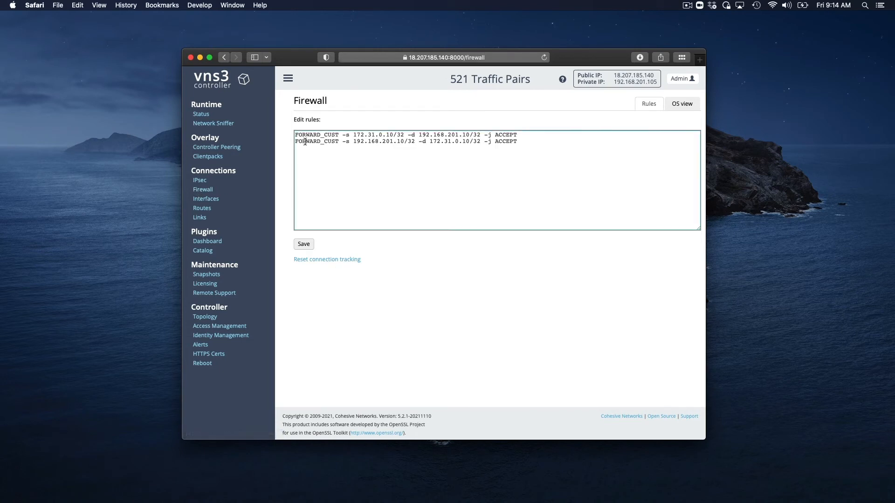
{"action": "key", "text": "super+a"}
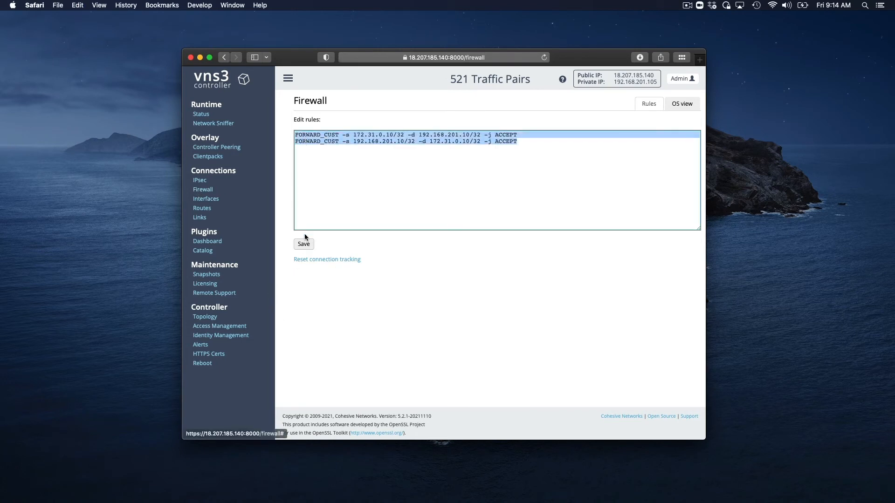
{"action": "key", "text": "BackSpace"}
{"action": "left_click", "coordinate": [309, 246]}
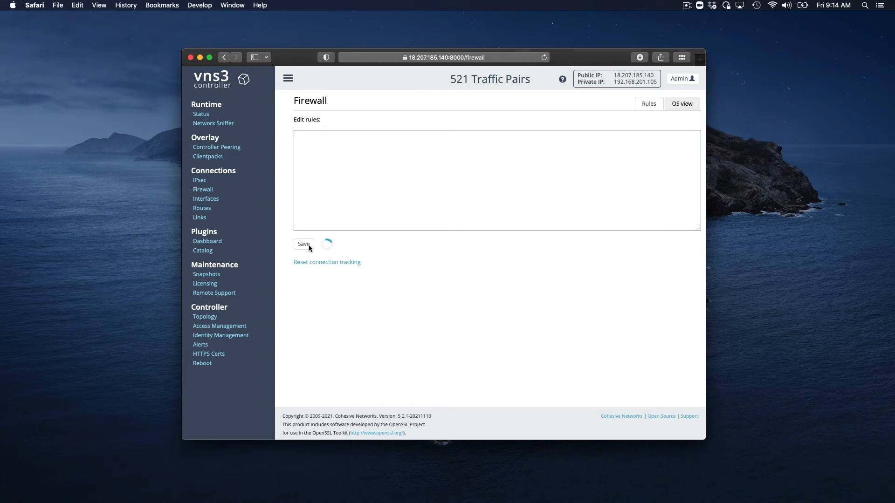
Start a new traffic pair for the My_Customer IPsec endpoint with local subnet 192.168.201.10/32 and remote subnet 172.31.0.10/32
{"action": "left_click", "coordinate": [199, 180]}
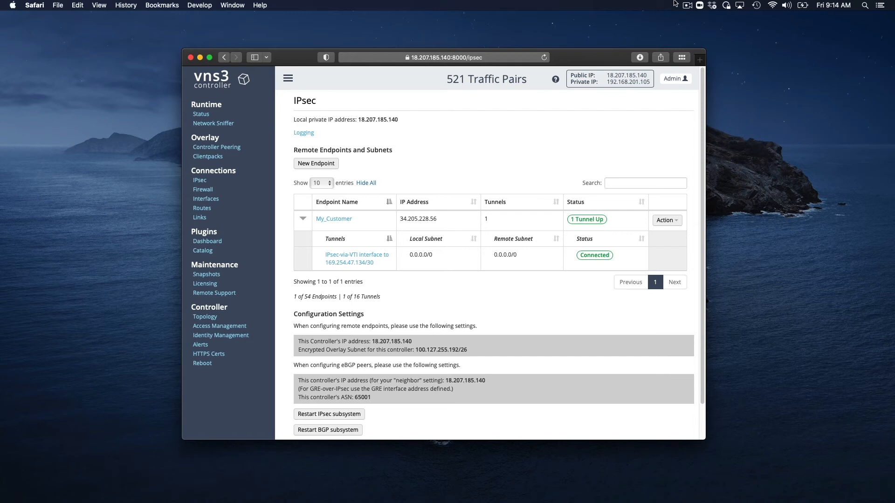
{"action": "left_click", "coordinate": [665, 221]}
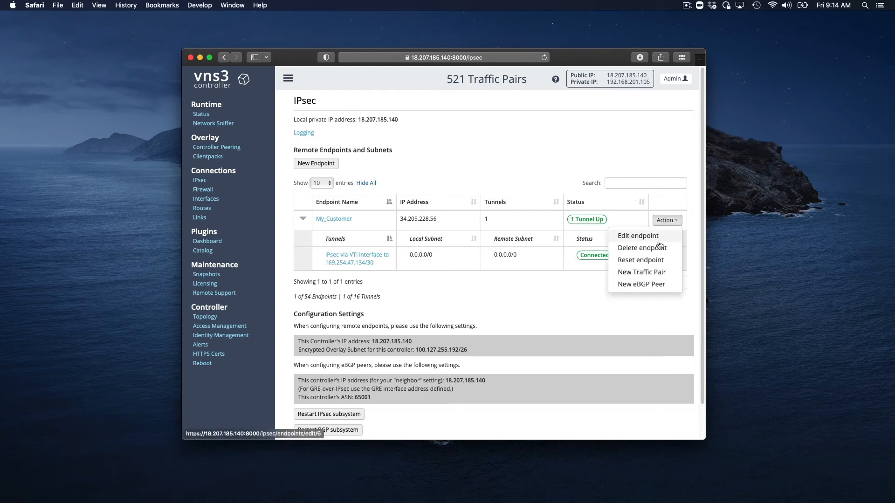
{"action": "left_click", "coordinate": [660, 272]}
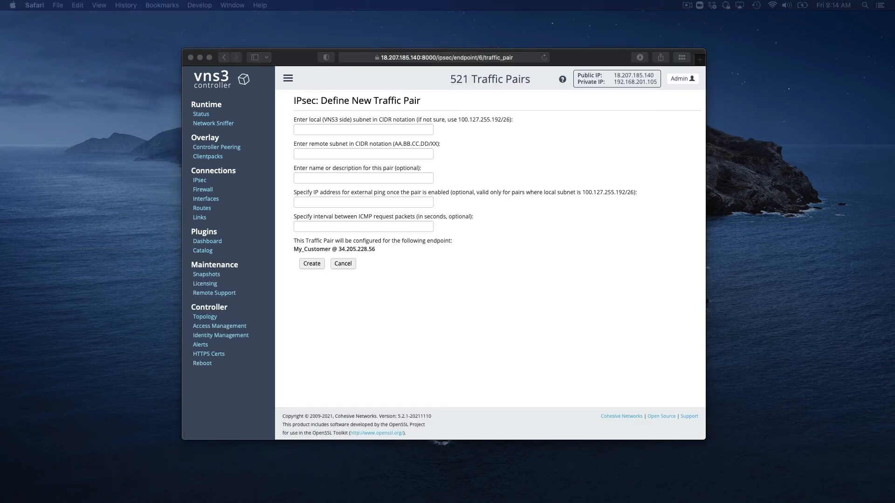
{"action": "left_click", "coordinate": [323, 128]}
{"action": "type", "text": "192.168.201.10/32 172.31.0.10/32"}
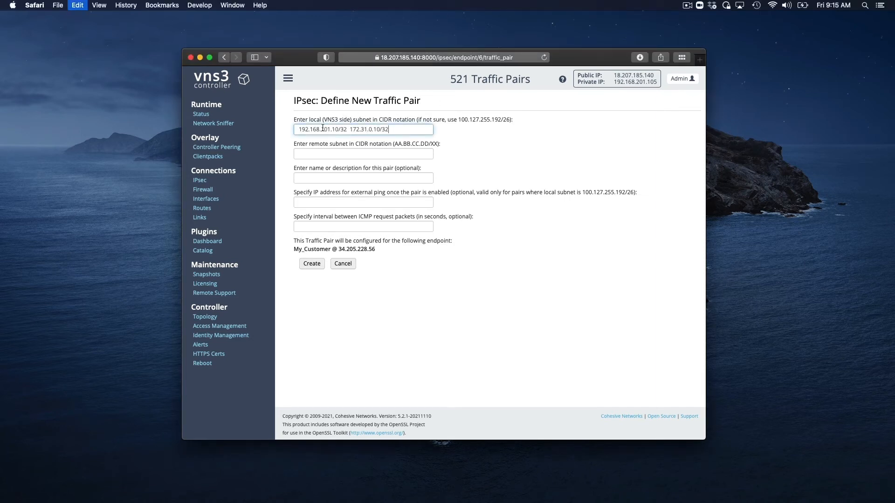
{"action": "left_click_drag", "start_coordinate": [351, 129], "coordinate": [420, 130]}
{"action": "key", "text": "super+x"}
{"action": "left_click", "coordinate": [343, 154]}
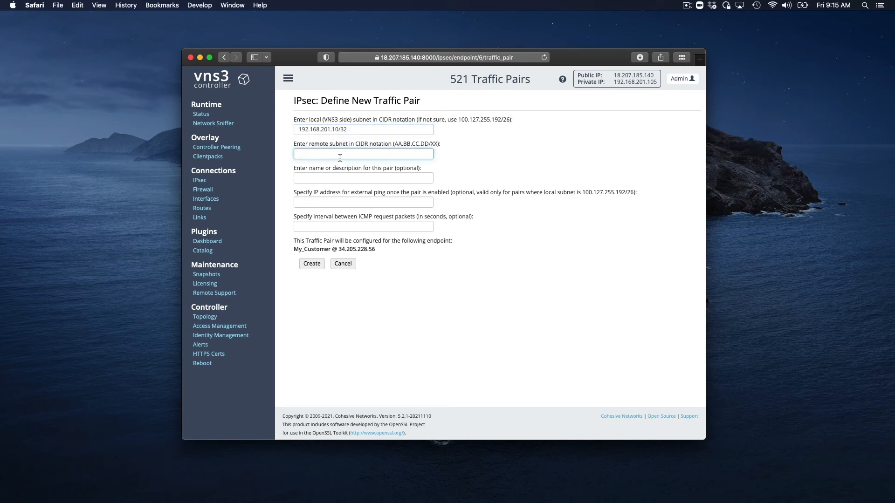
{"action": "key", "text": "super+v"}
Name the traffic pair "Customer Server" and create it, leaving the ping address and interval blank
{"action": "left_click", "coordinate": [315, 181]}
{"action": "type", "text": "Customer Server"}
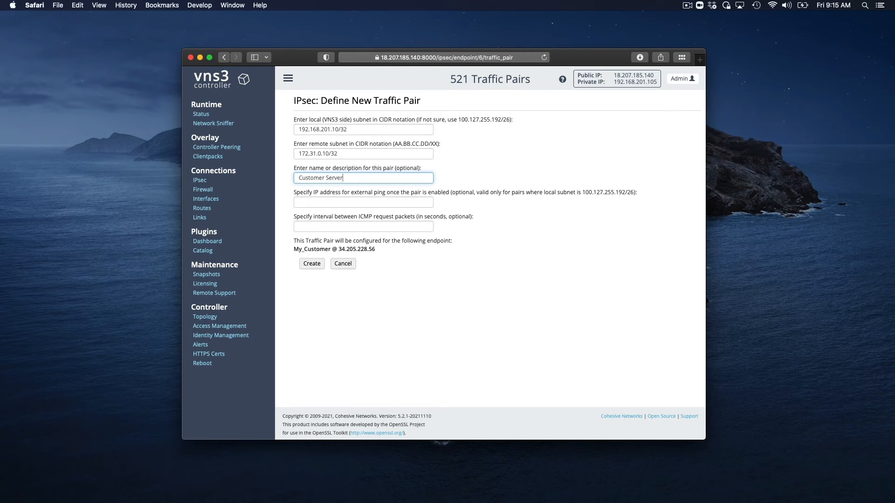
{"action": "left_click", "coordinate": [367, 201]}
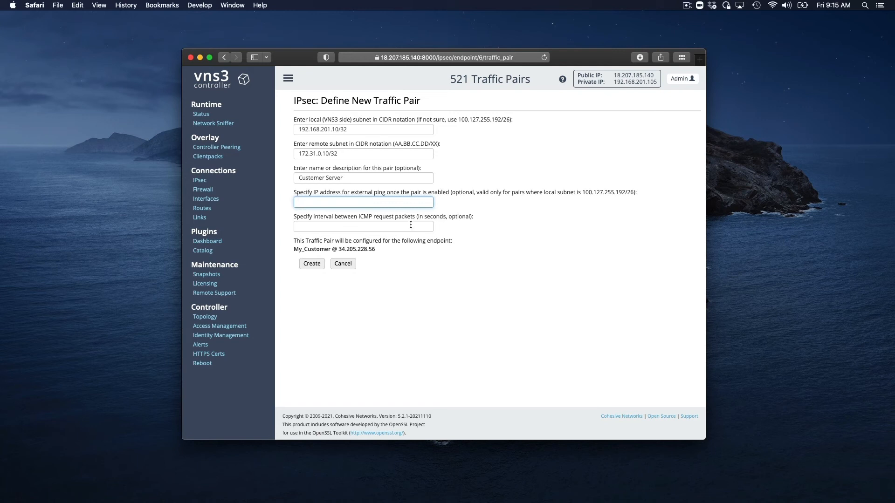
{"action": "left_click", "coordinate": [312, 265]}
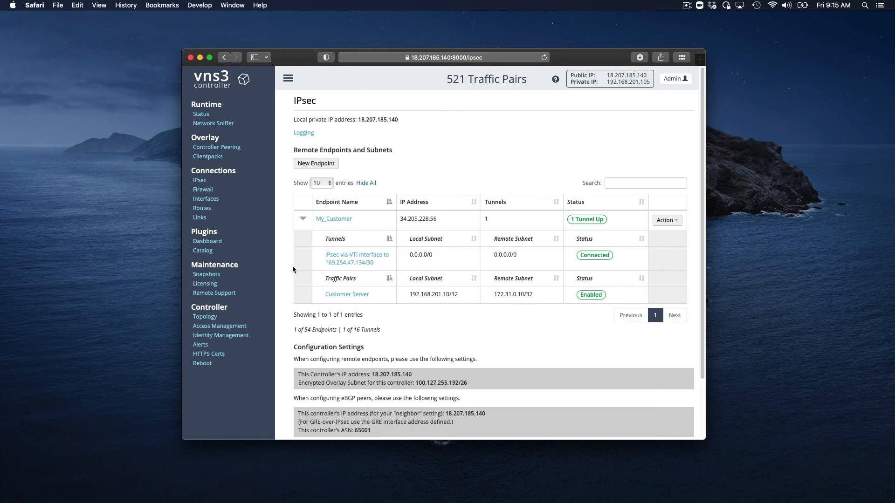
Check the current routes and the firewall's OS view for entries created by the new traffic pair
{"action": "left_click", "coordinate": [202, 208]}
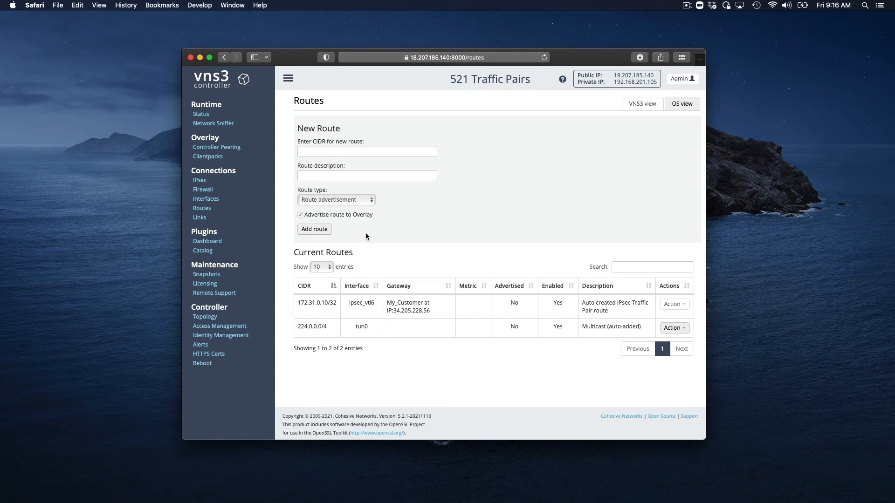
{"action": "left_click", "coordinate": [203, 190]}
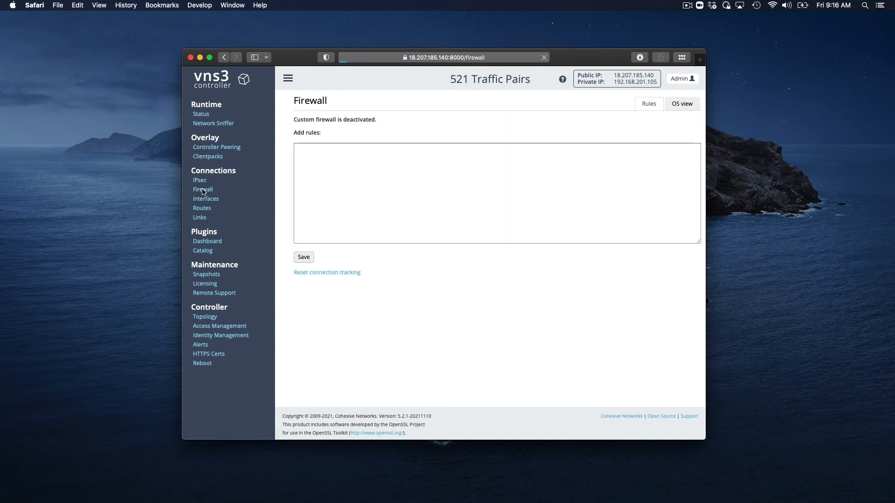
{"action": "left_click", "coordinate": [680, 105]}
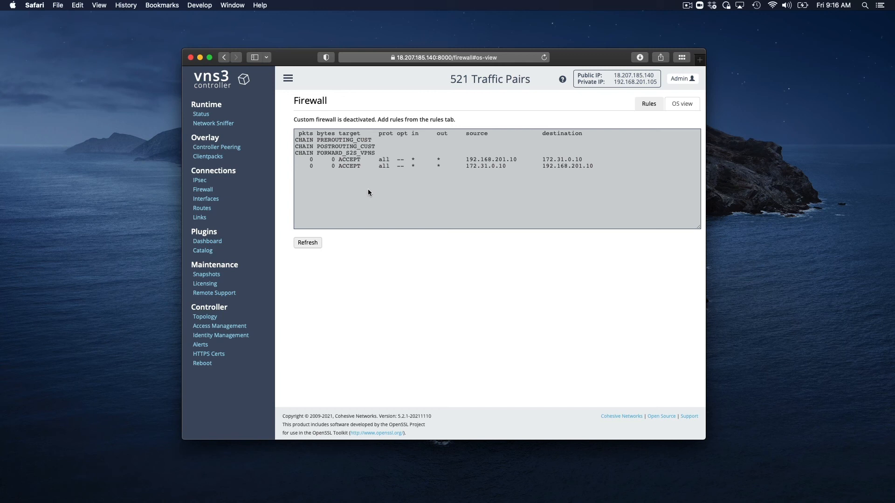
Disable the Customer Server traffic pair of the My_Customer endpoint
{"action": "left_click", "coordinate": [199, 181]}
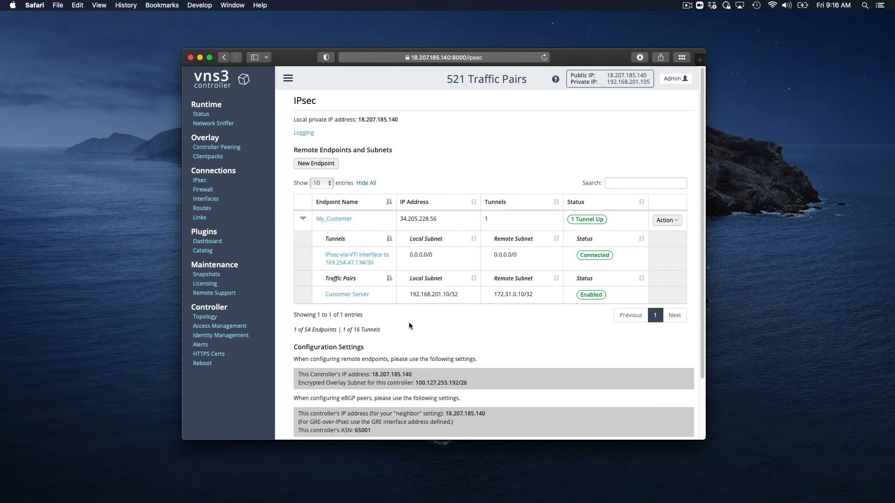
{"action": "left_click", "coordinate": [357, 295]}
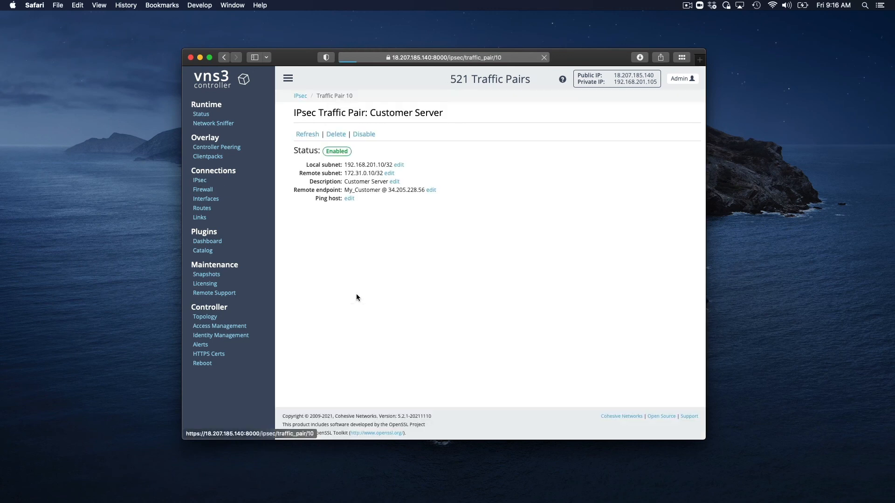
{"action": "left_click", "coordinate": [363, 135]}
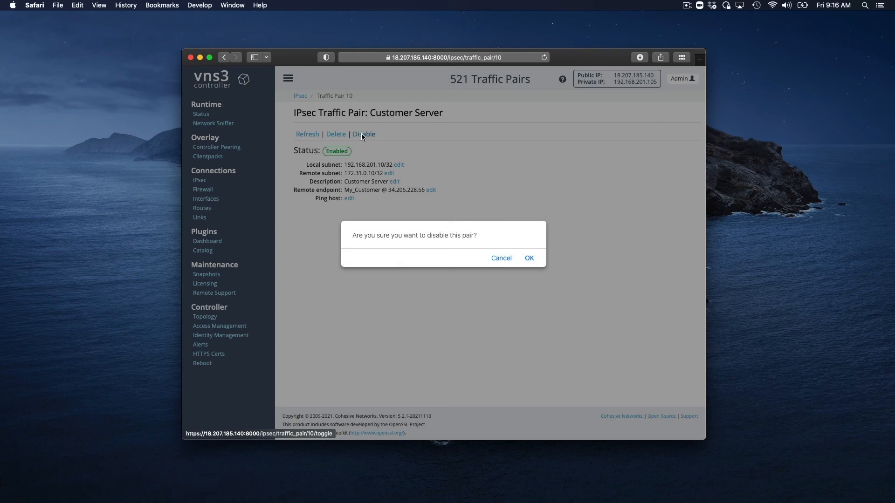
{"action": "left_click", "coordinate": [529, 258]}
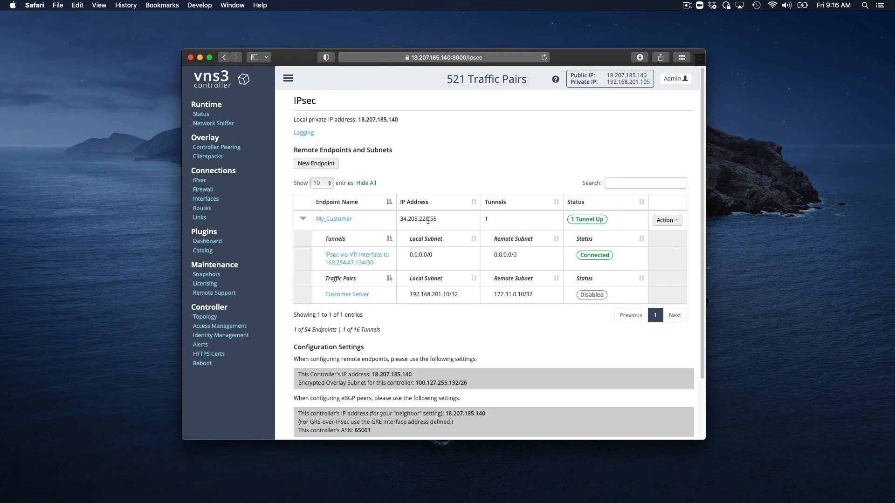
Check how disabling the traffic pair affects the routes and the firewall's OS view, and return to the IPsec overview
{"action": "left_click", "coordinate": [203, 210]}
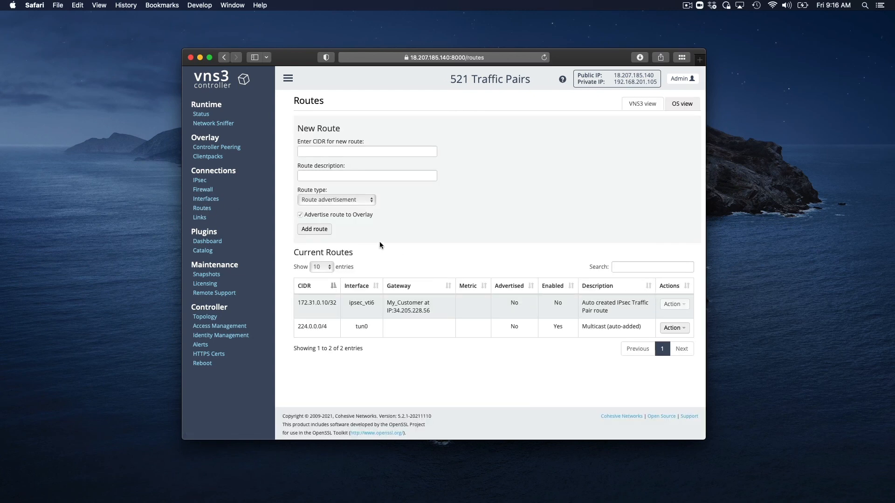
{"action": "left_click", "coordinate": [207, 191]}
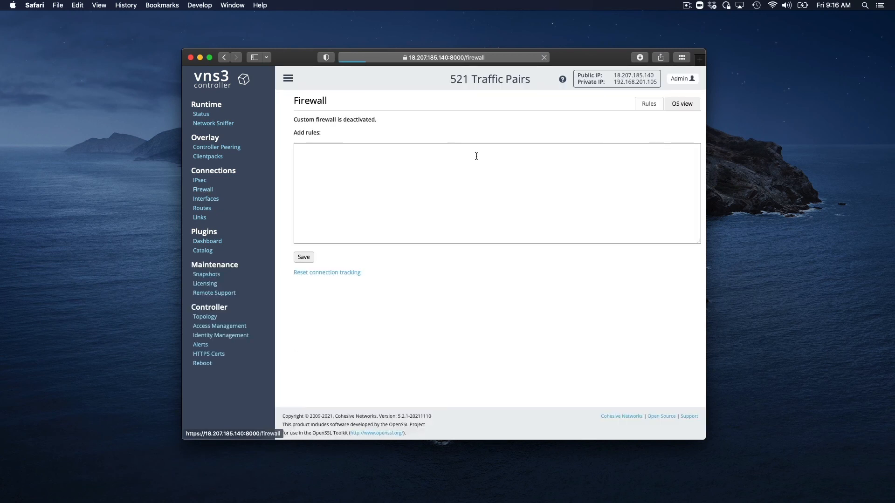
{"action": "left_click", "coordinate": [682, 104]}
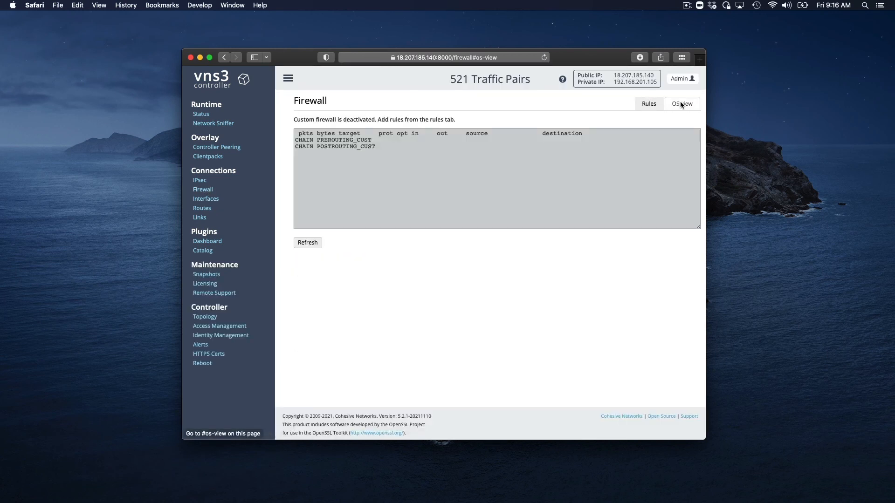
{"action": "left_click", "coordinate": [200, 181]}
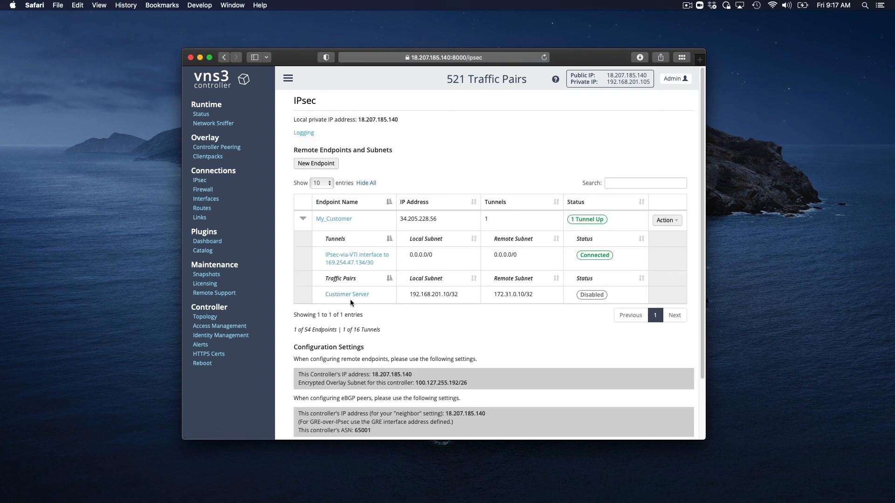
{"action": "scroll", "coordinate": [351, 299], "scroll_direction": "down", "scroll_amount": 2}
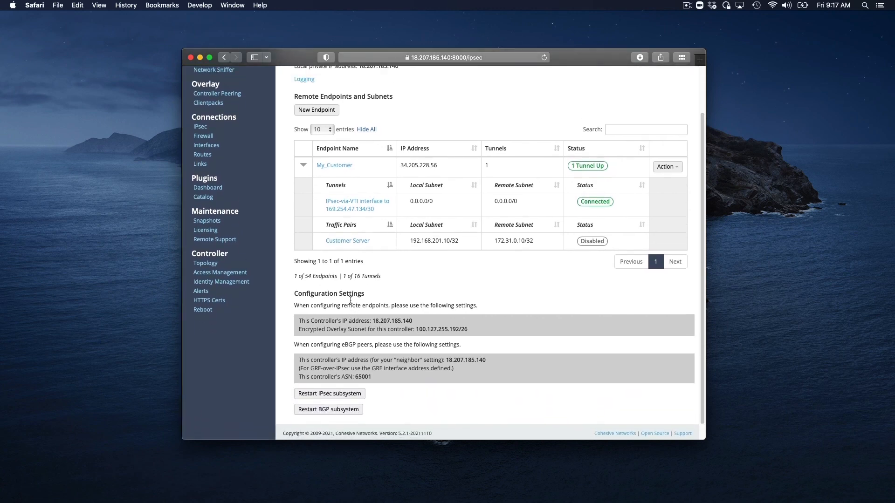